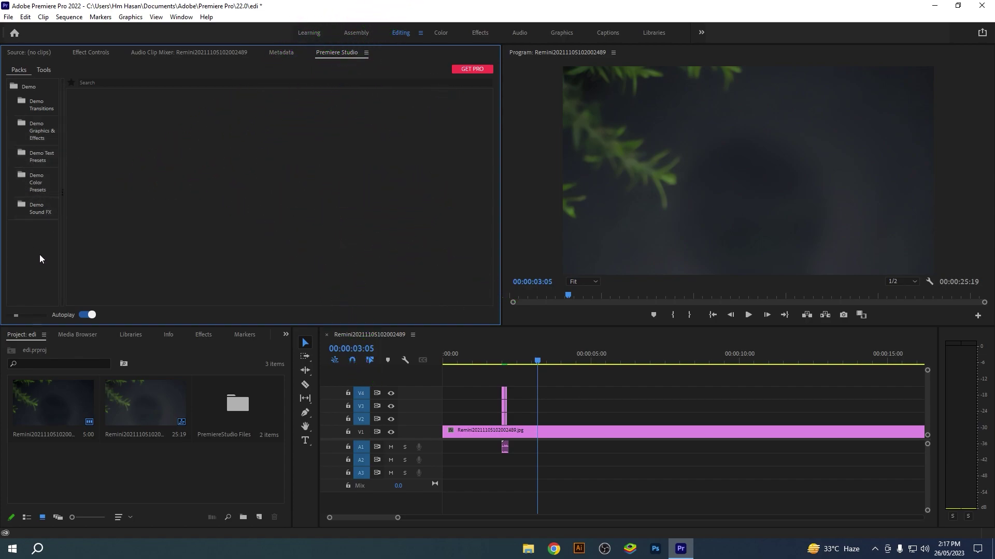
- Drag Demo Light 35mm from Demo Transitions onto the timeline and preview it at 00:00:03:03
left_click(44, 108)
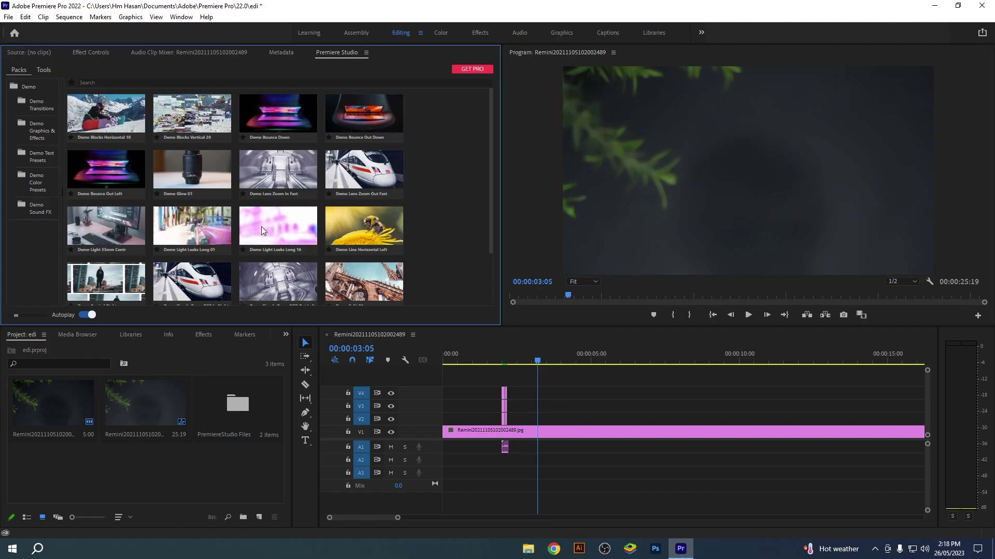
left_click_drag(111, 230, 529, 418)
left_click(491, 362)
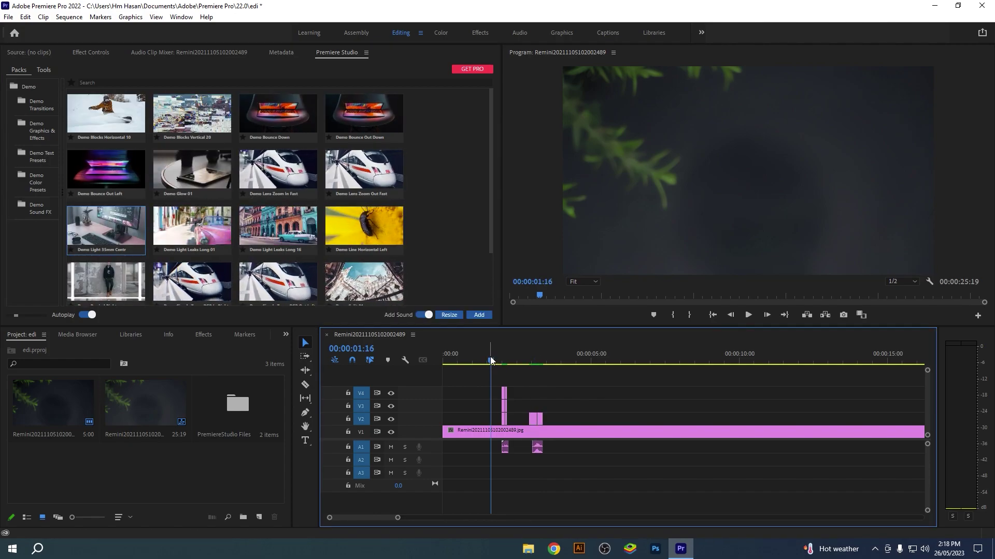
left_click_drag(491, 366, 534, 363)
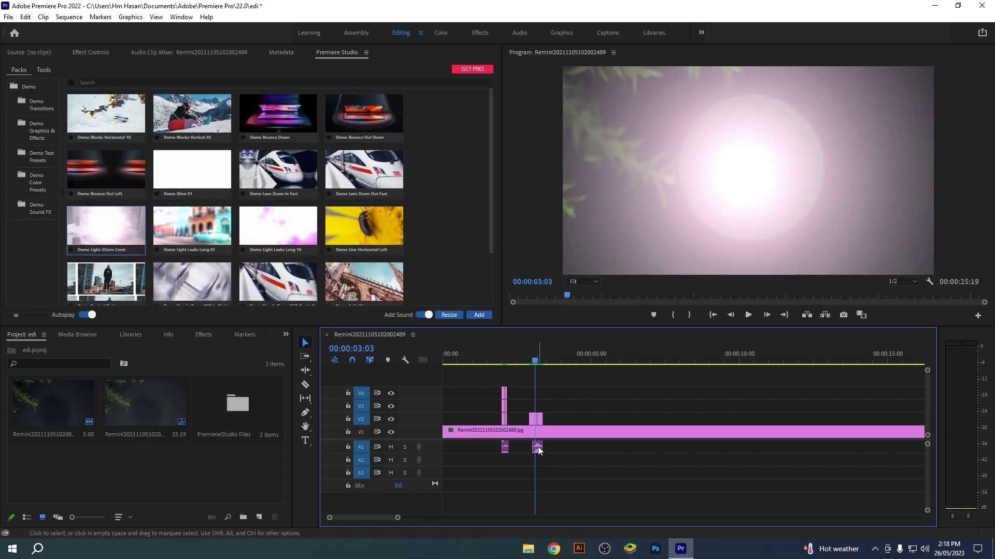
left_click(39, 129)
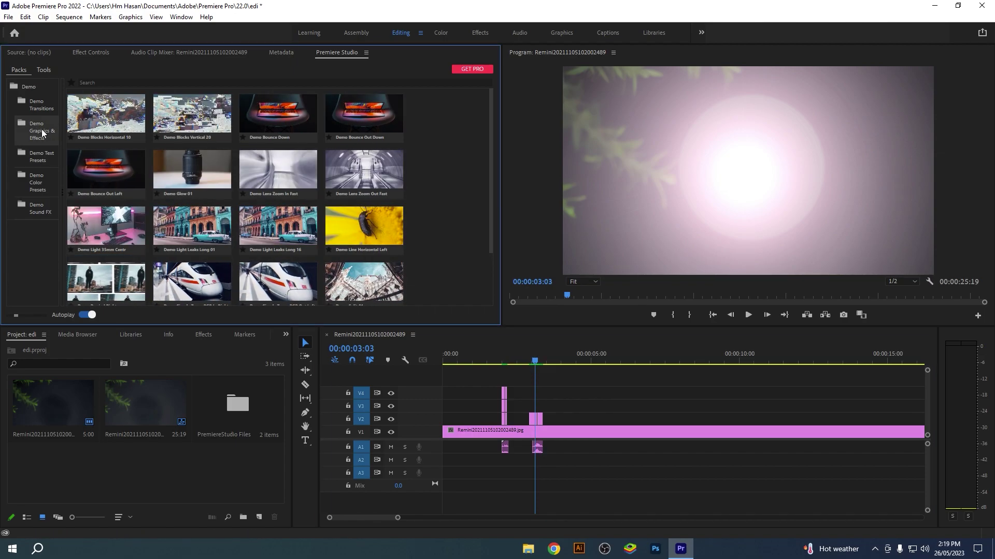
- Browse the Demo Graphics & Effects thumbnails, then show the Decode, Fade and Position text presets
left_click(40, 129)
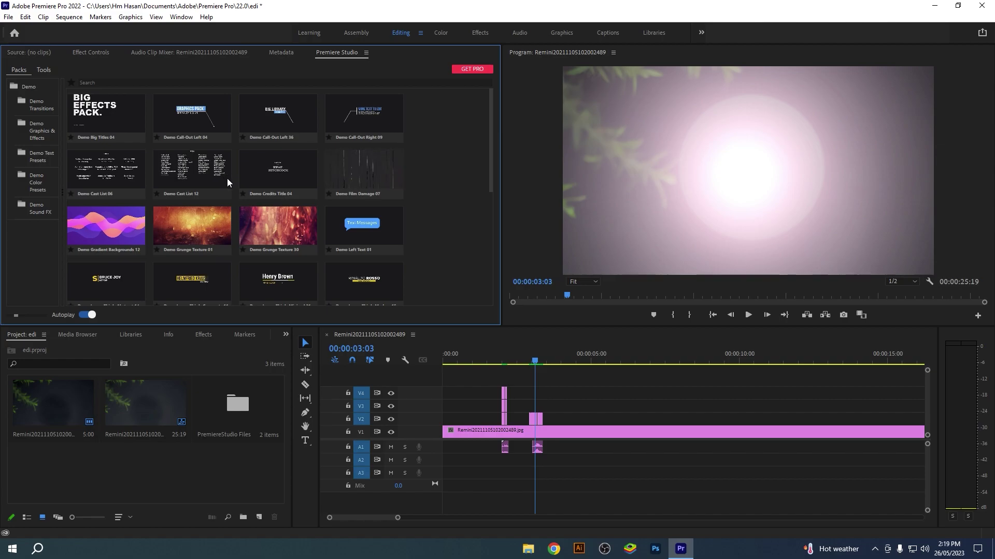
scroll(252, 220, "down", 10)
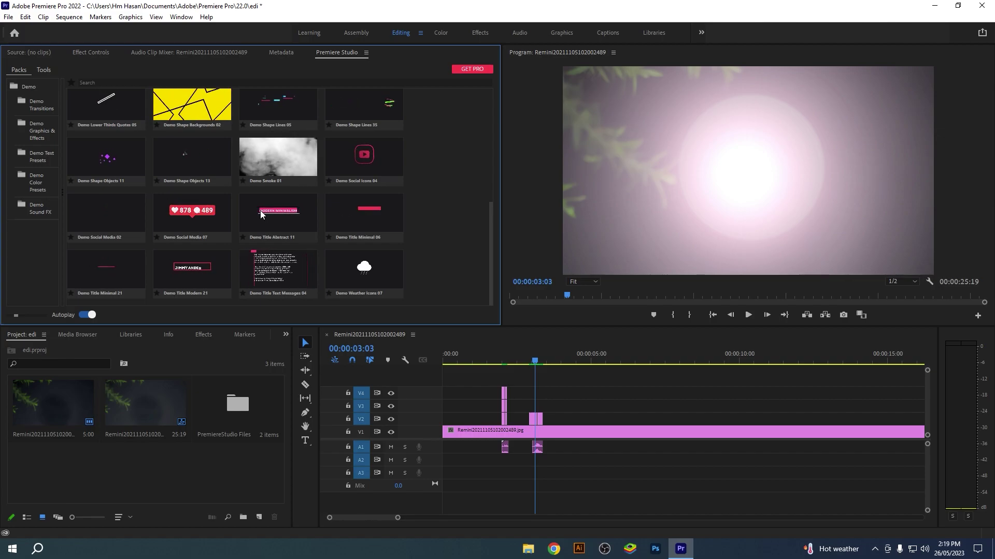
left_click(47, 161)
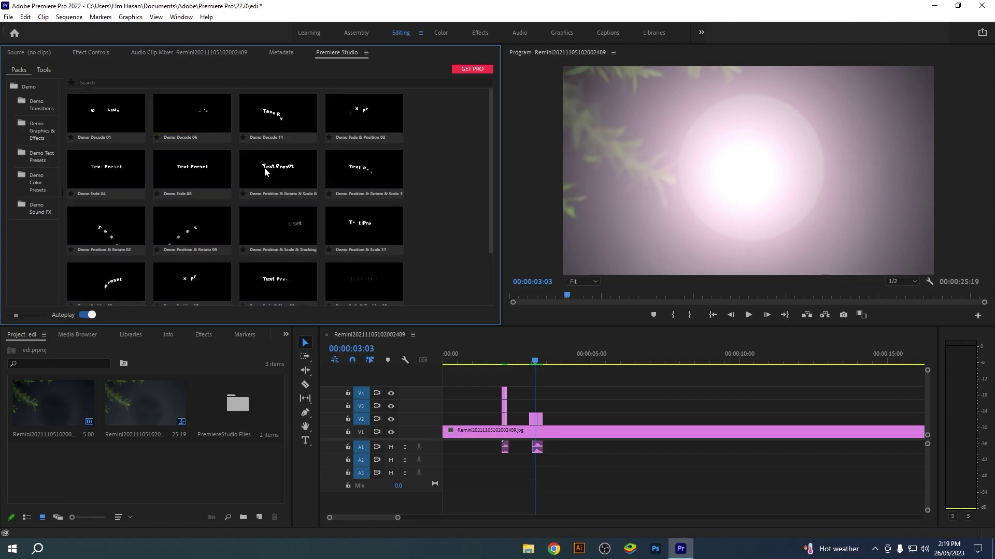
scroll(276, 187, "down", 1)
scroll(273, 186, "up", 2)
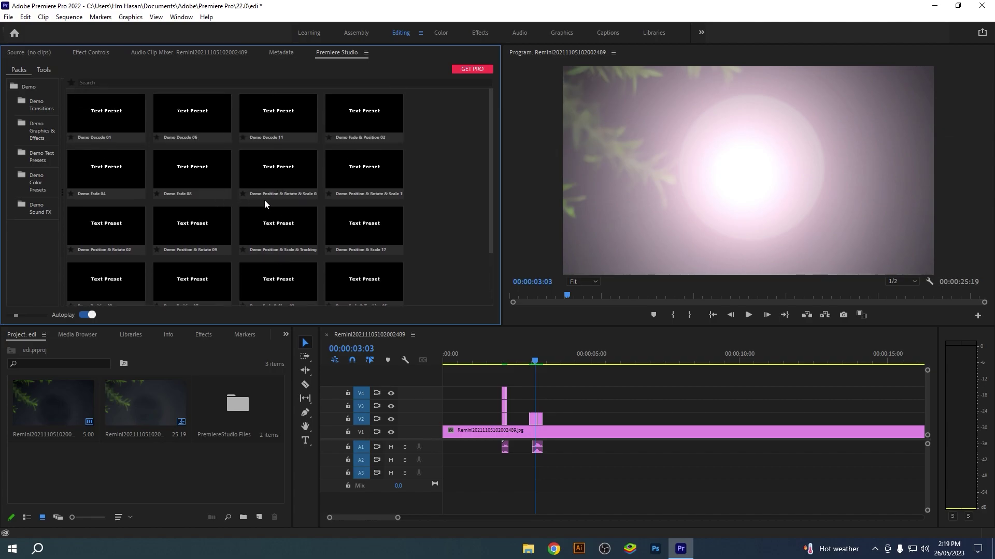
- Scroll through the Demo Color Presets grid, then switch to the Demo Sound FX pack
left_click(34, 184)
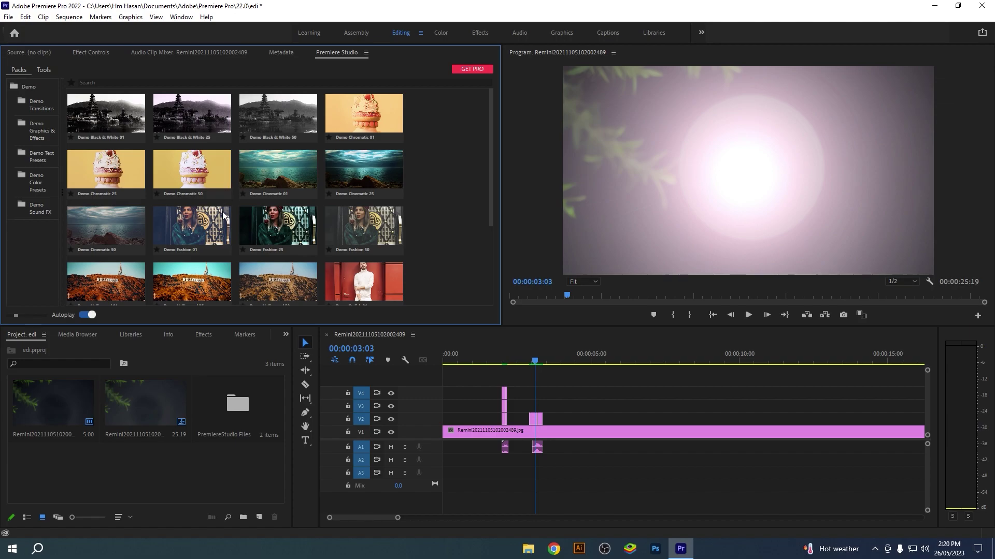
scroll(280, 207, "down", 3)
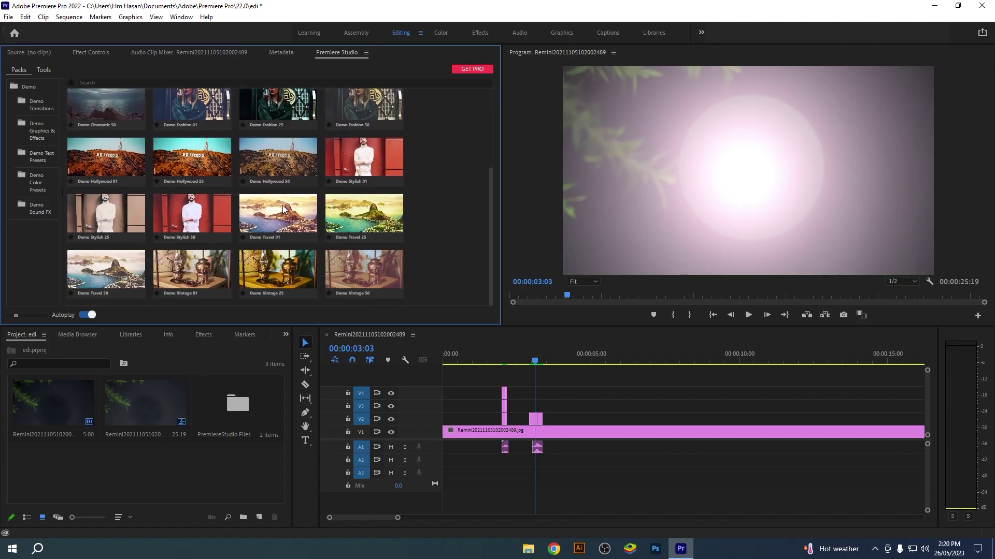
scroll(276, 215, "up", 2)
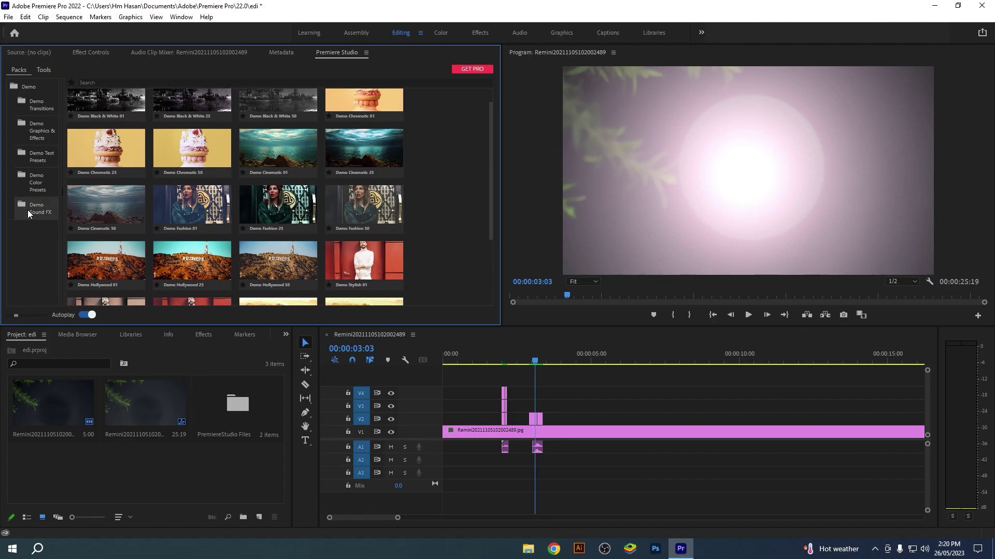
left_click(28, 213)
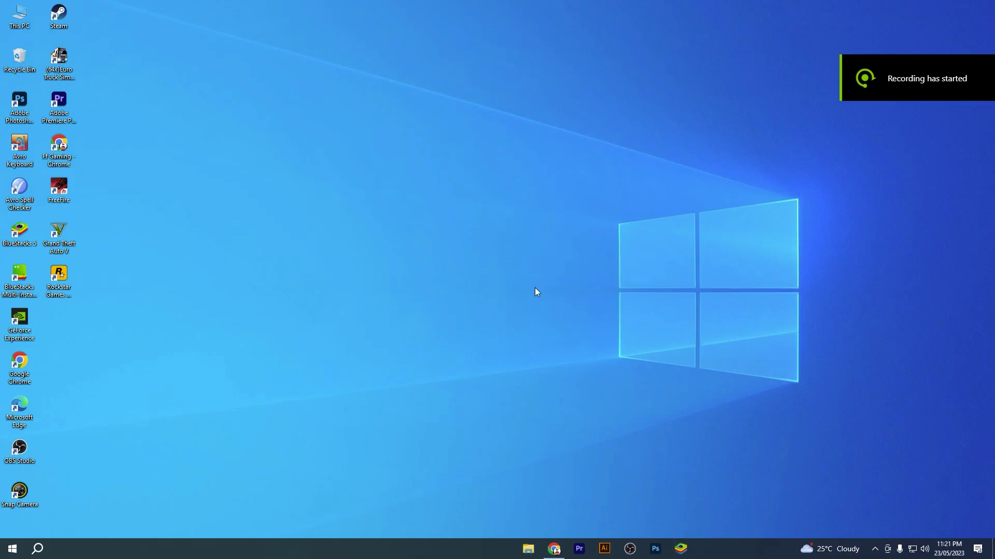
- Bring Chrome forward on the studioplugins.net StudioApp homepage
left_click(554, 550)
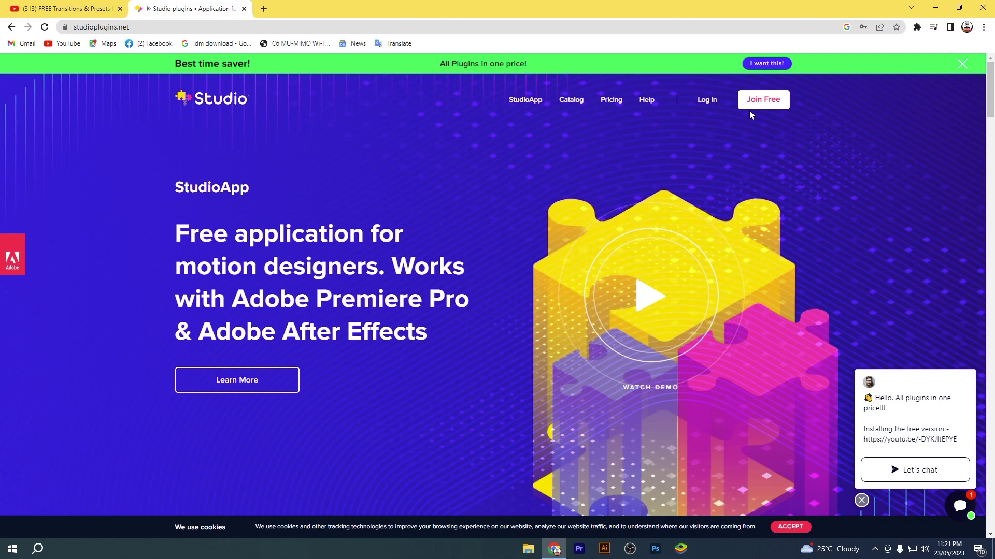
- Start registering for the Free plan with a Google account, then back out of Google sign-in
left_click(765, 102)
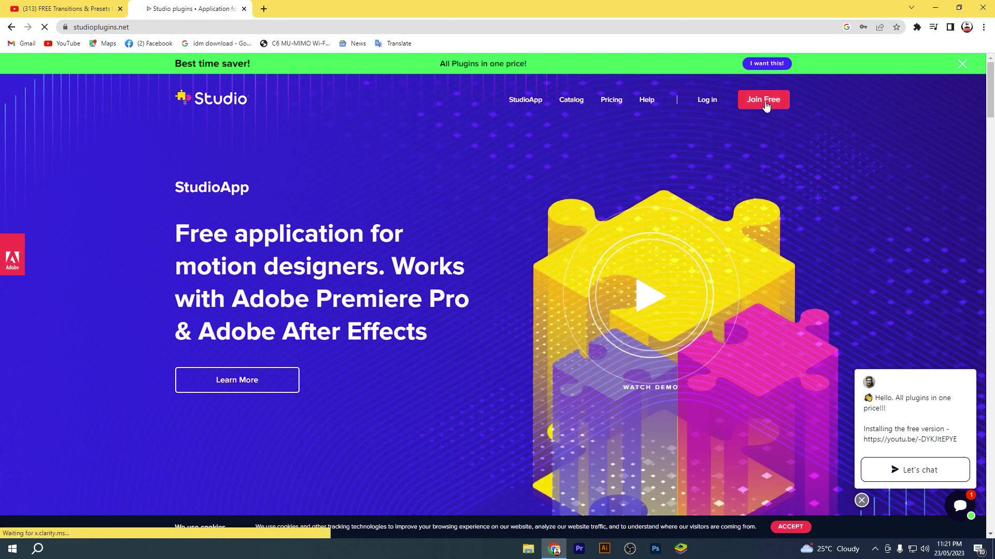
scroll(518, 290, "down", 1)
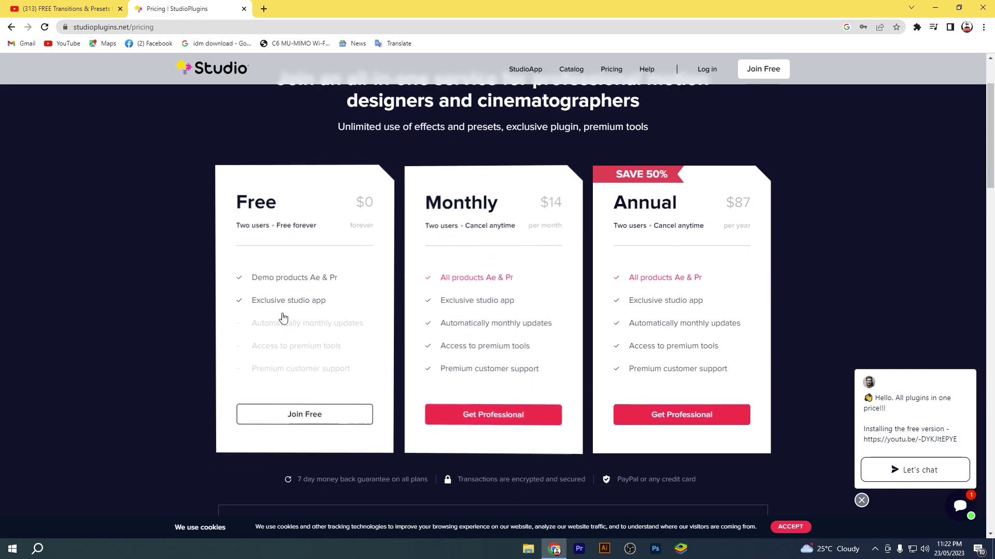
left_click(307, 415)
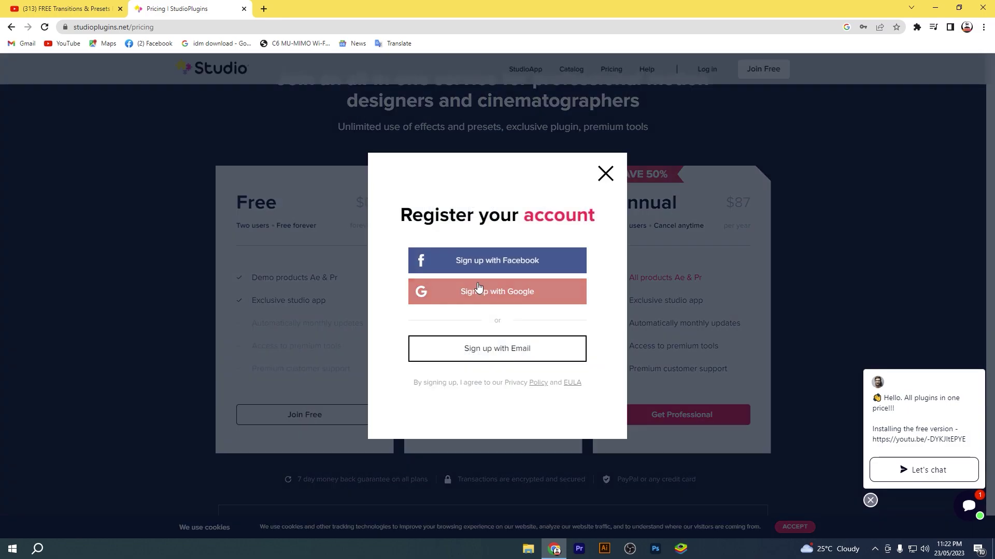
left_click(517, 302)
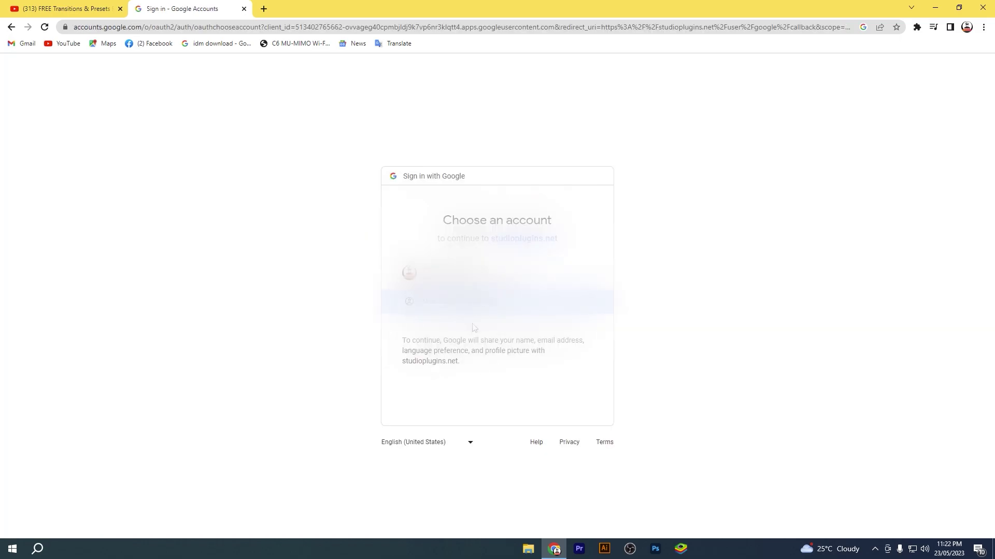
left_click(11, 28)
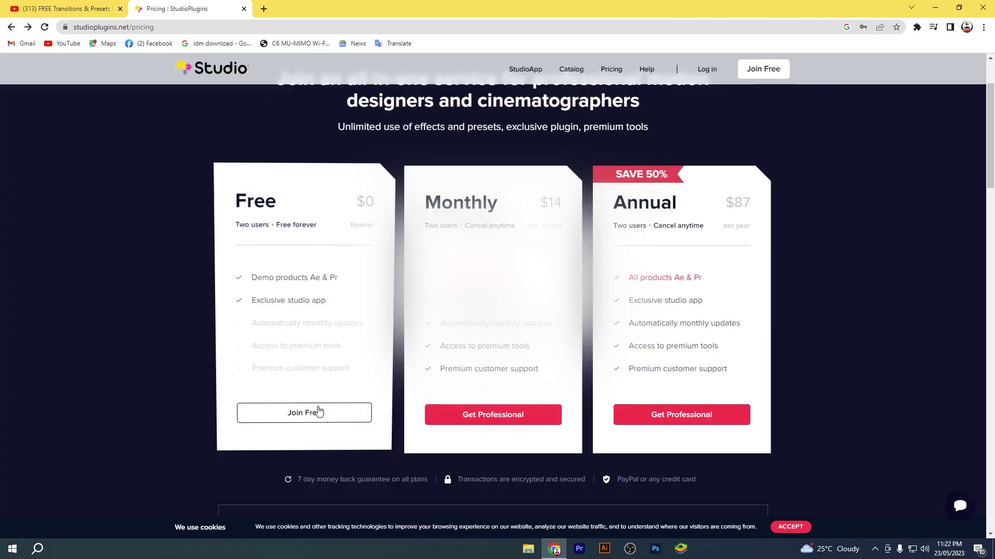
- Reopen Free plan registration, step through the e-mail sign-up fields, then close the form
left_click(313, 411)
left_click(487, 357)
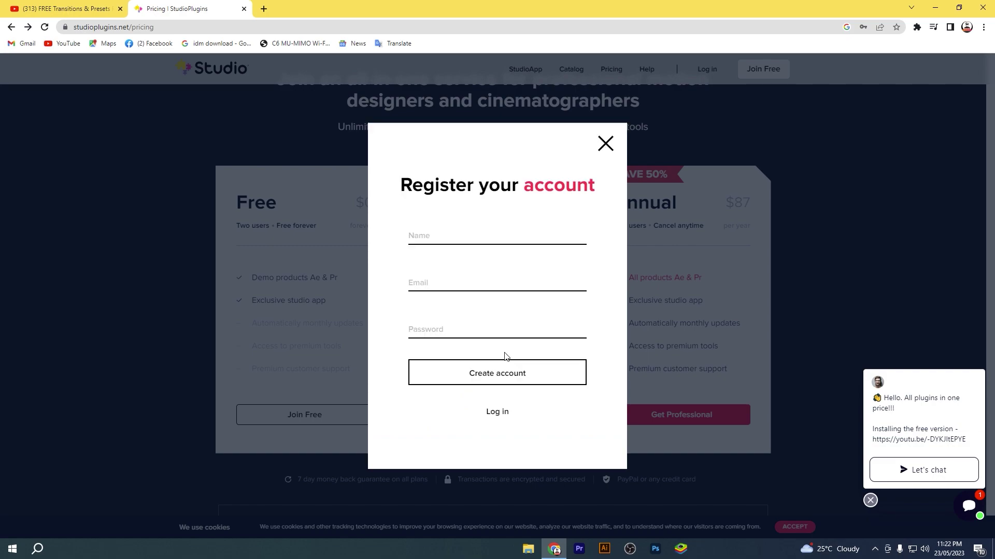
left_click(436, 237)
left_click(446, 286)
left_click(438, 331)
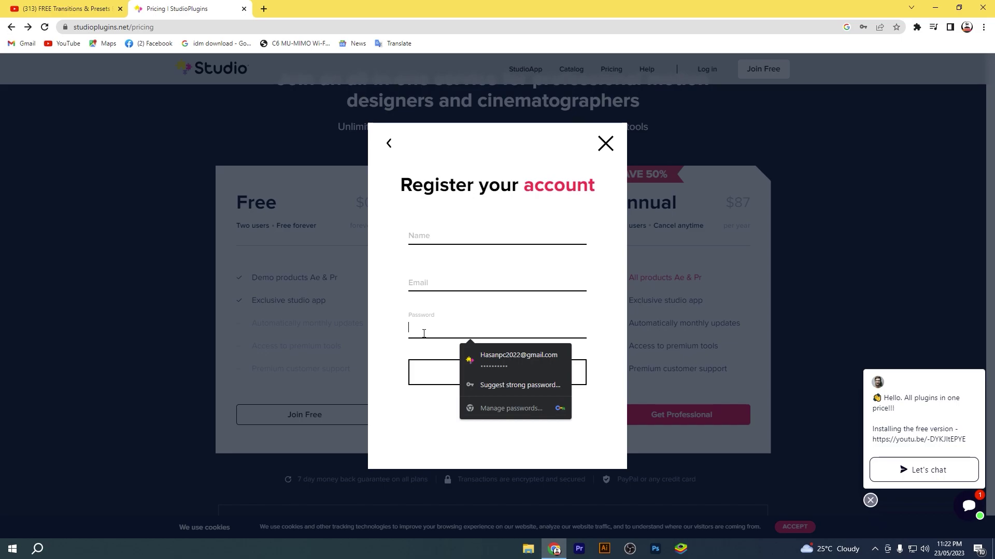
left_click(602, 149)
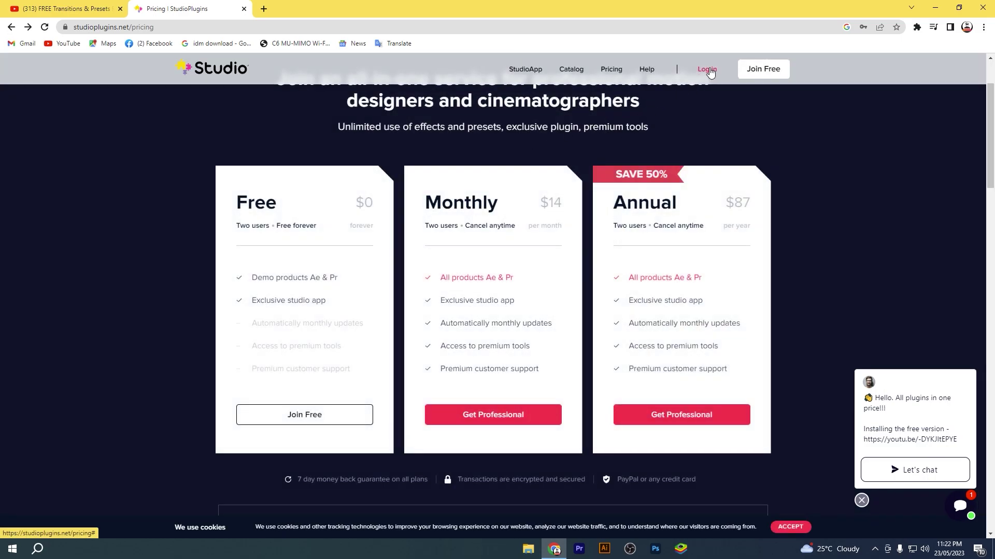
- Log in with e-mail and download the Windows installer StudioAppSetup.exe
left_click(706, 70)
left_click(499, 357)
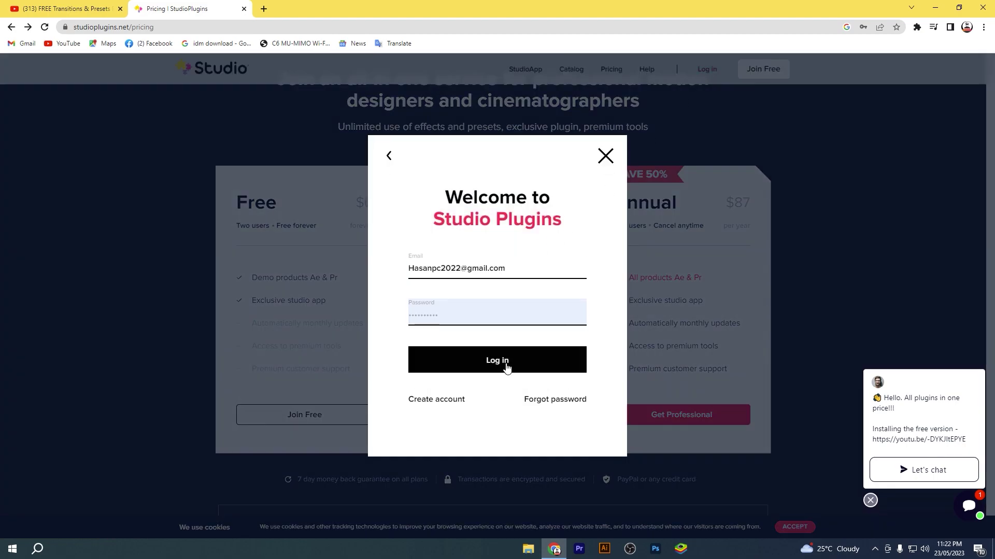
left_click(495, 369)
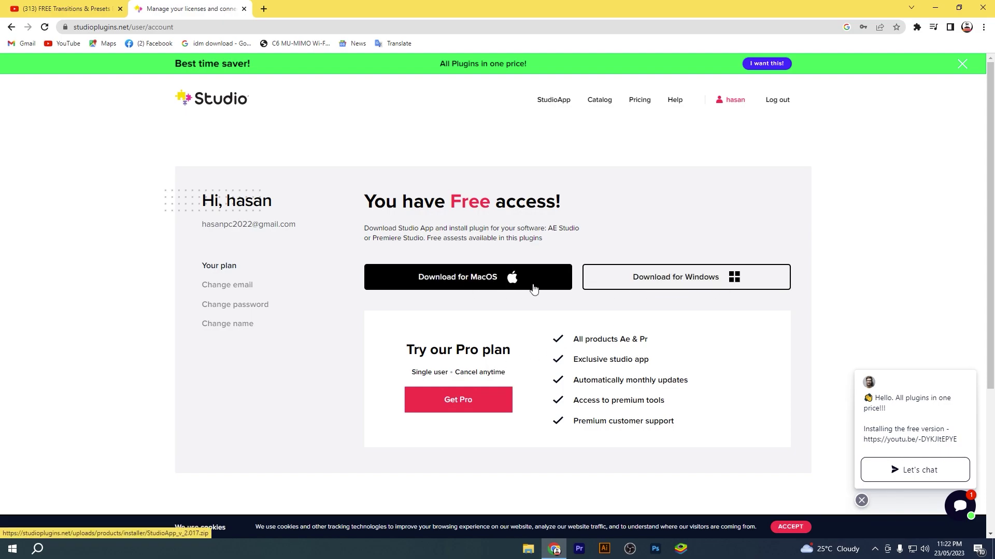
left_click(719, 283)
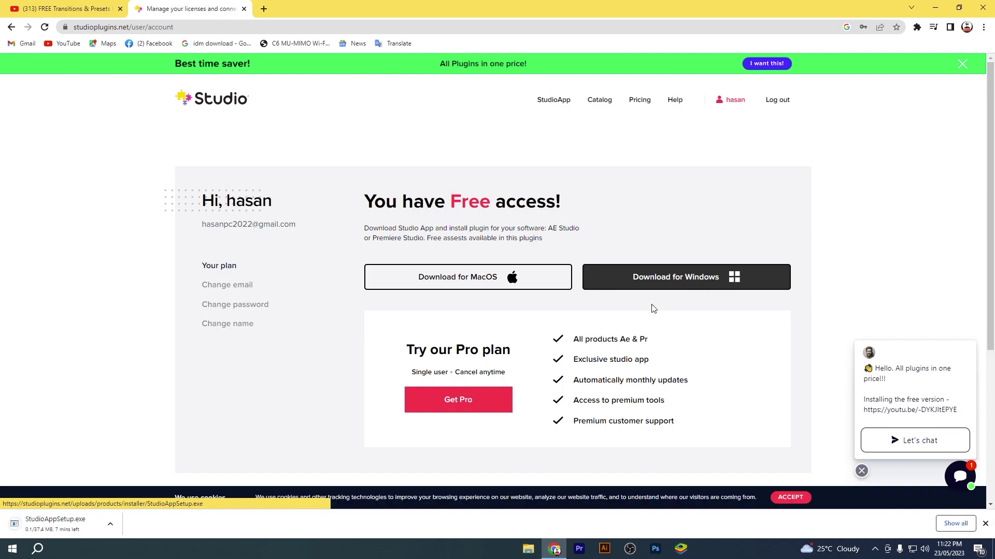
- Show the downloaded StudioAppSetup.exe in its folder and launch it
left_click(110, 523)
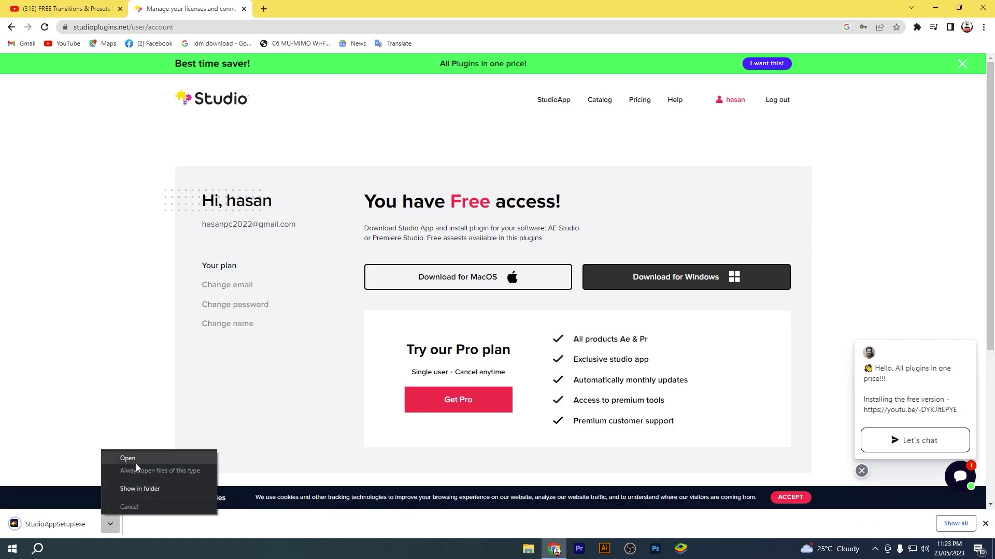
left_click(144, 496)
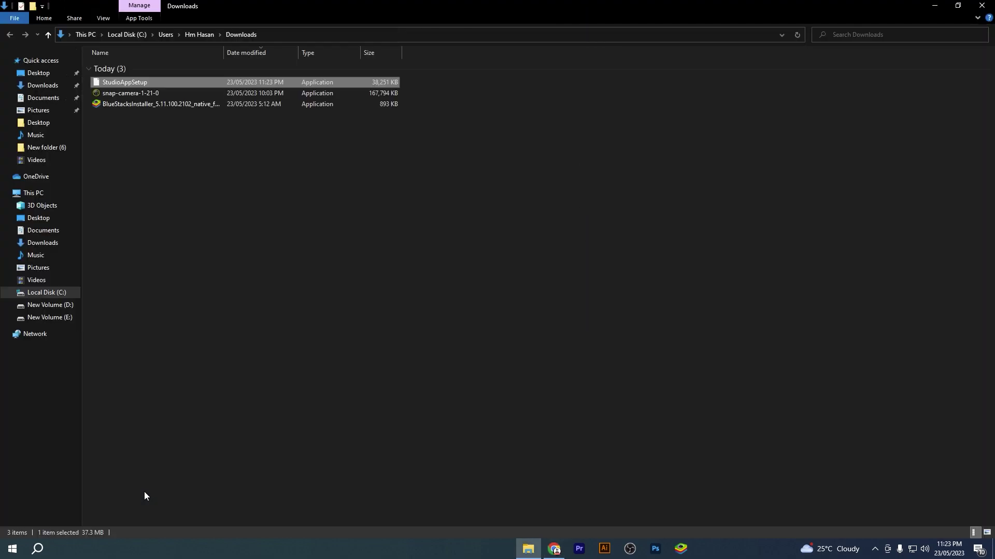
double_click(136, 81)
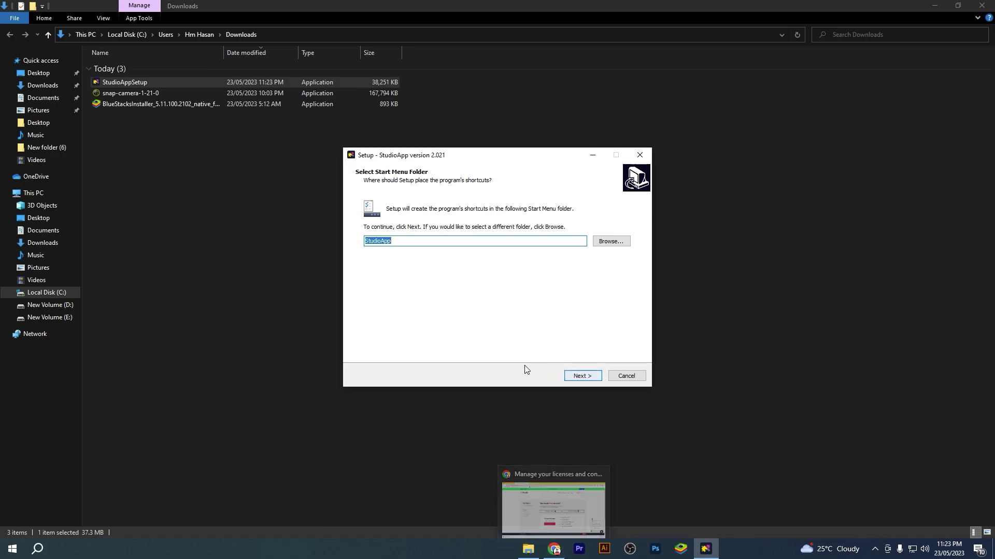
- Install StudioApp with the StudioApp Start Menu folder and desktop shortcut, then launch it
left_click(581, 379)
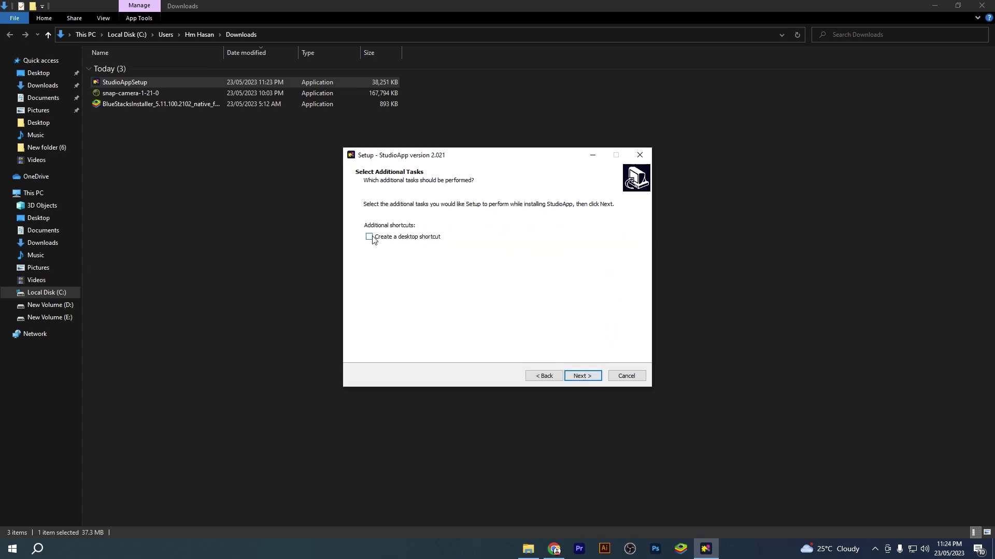
left_click(576, 377)
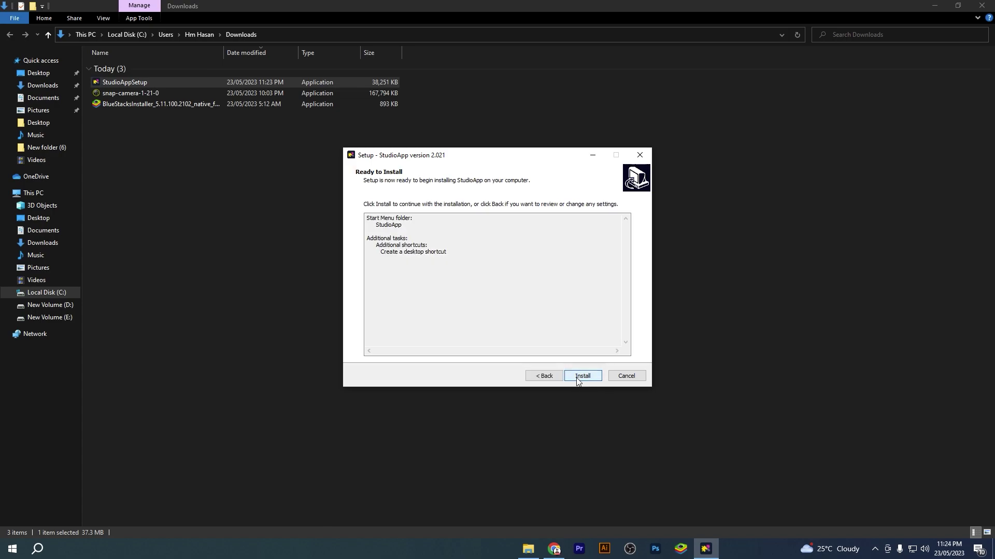
left_click(579, 379)
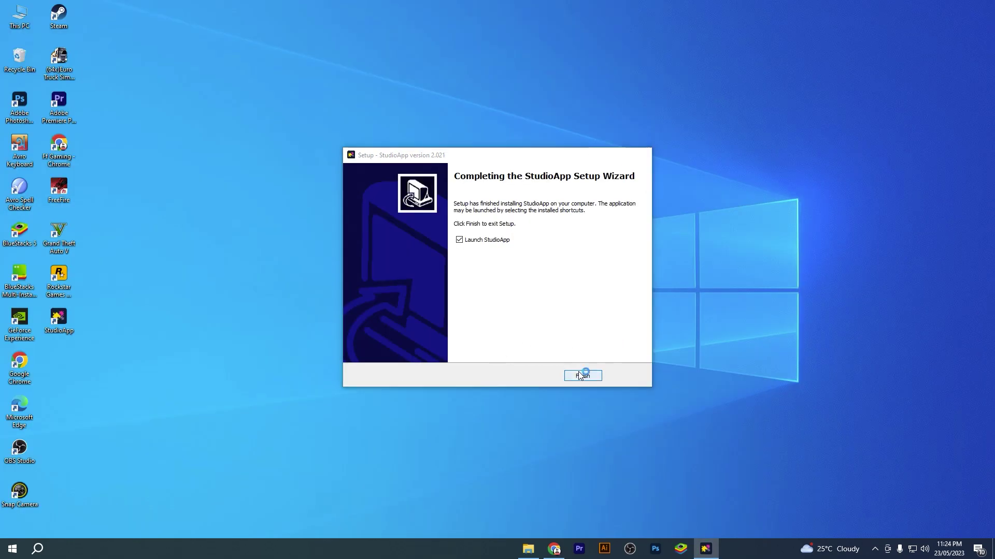
left_click(580, 375)
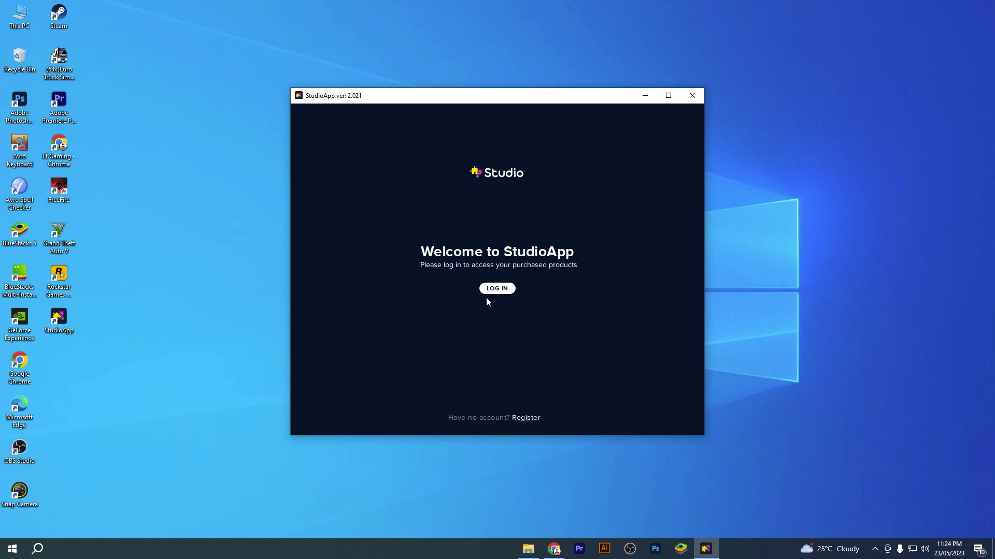
- Sign in to StudioApp through the browser login page, then close the browser
left_click(497, 290)
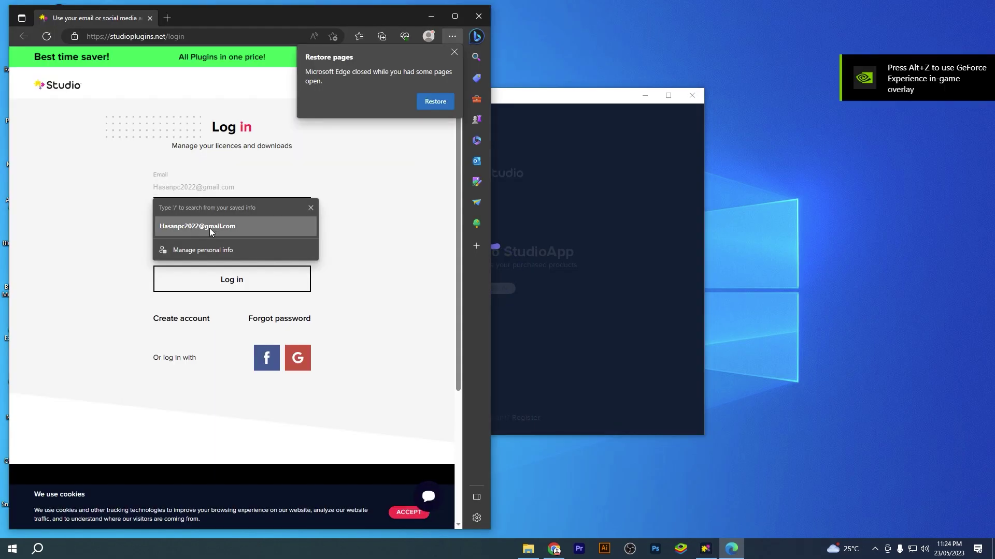
left_click(210, 228)
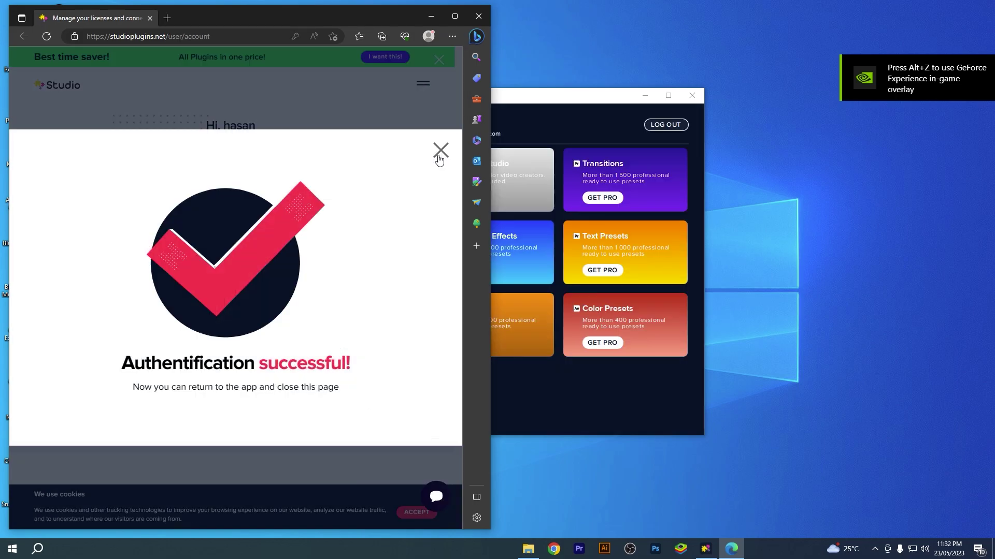
left_click(440, 150)
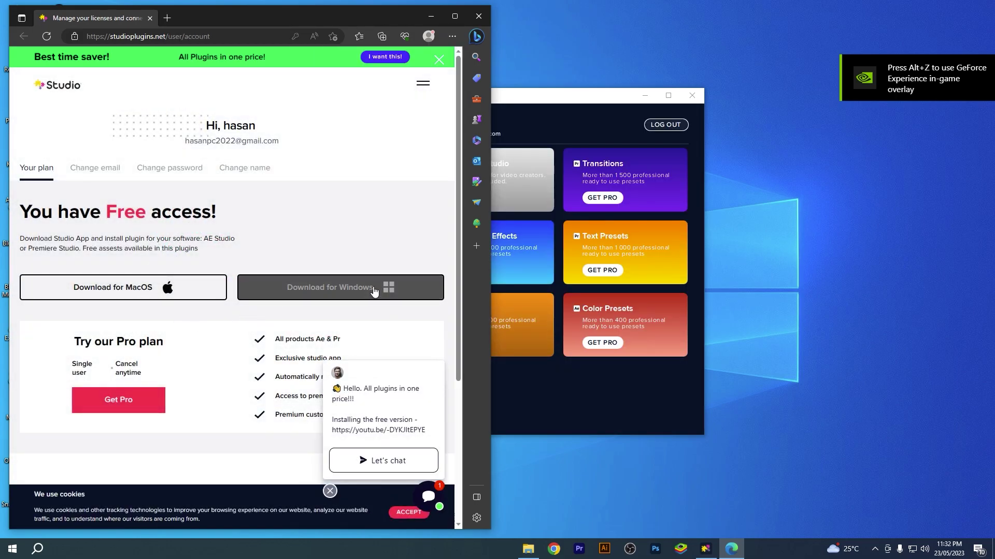
left_click(479, 16)
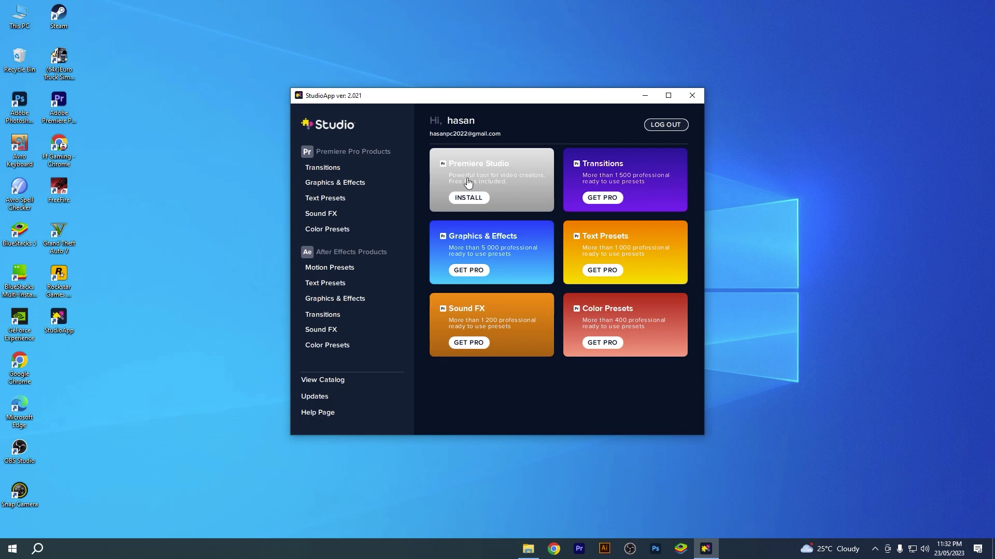
- Install the free Premiere Studio plugin and close StudioApp
left_click(469, 200)
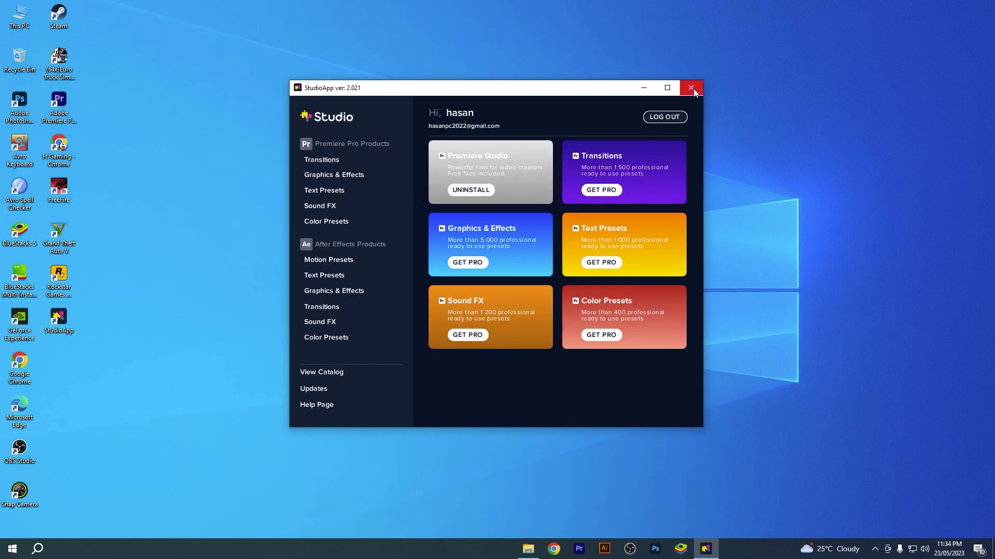
left_click(693, 89)
right_click(481, 151)
- Refresh the Windows desktop twice from its right-click menu
left_click(533, 178)
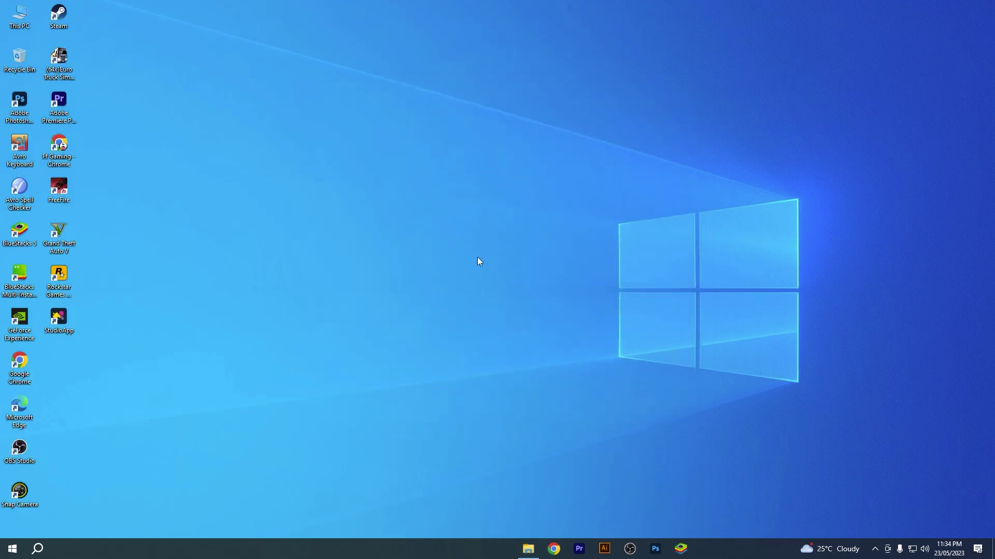
right_click(434, 168)
left_click(484, 201)
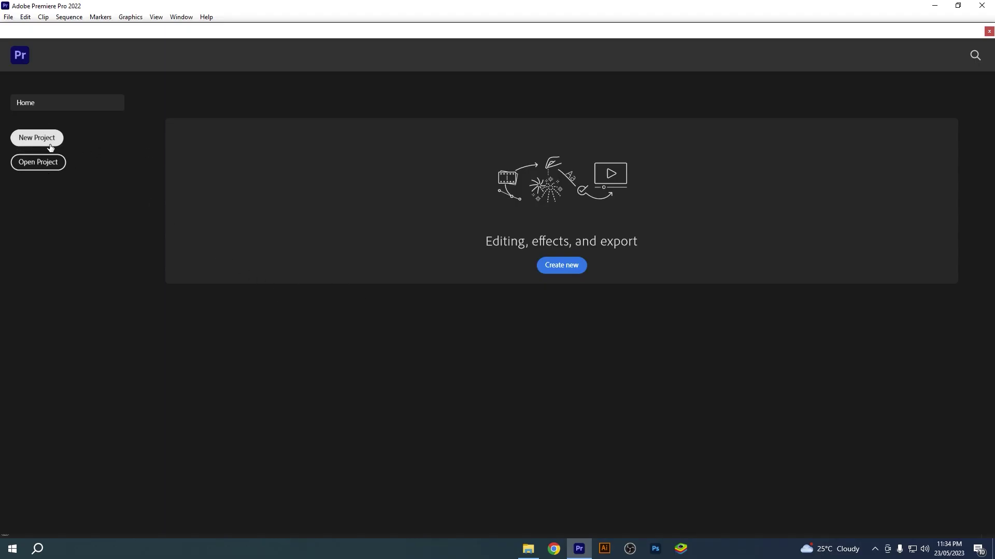
- Create a new Premiere Pro project named edi and close the Learn tutorials panel
left_click(32, 139)
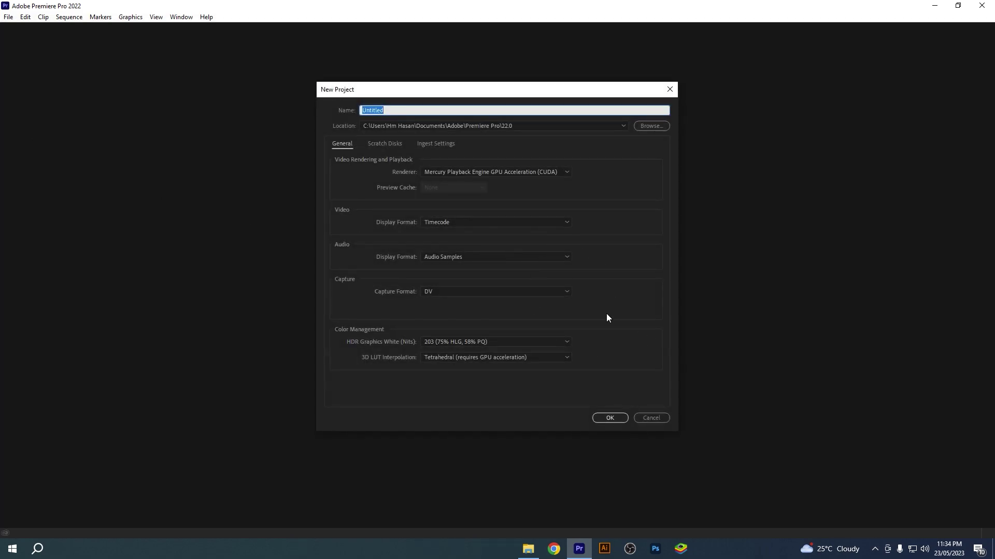
type("edi")
key("Return")
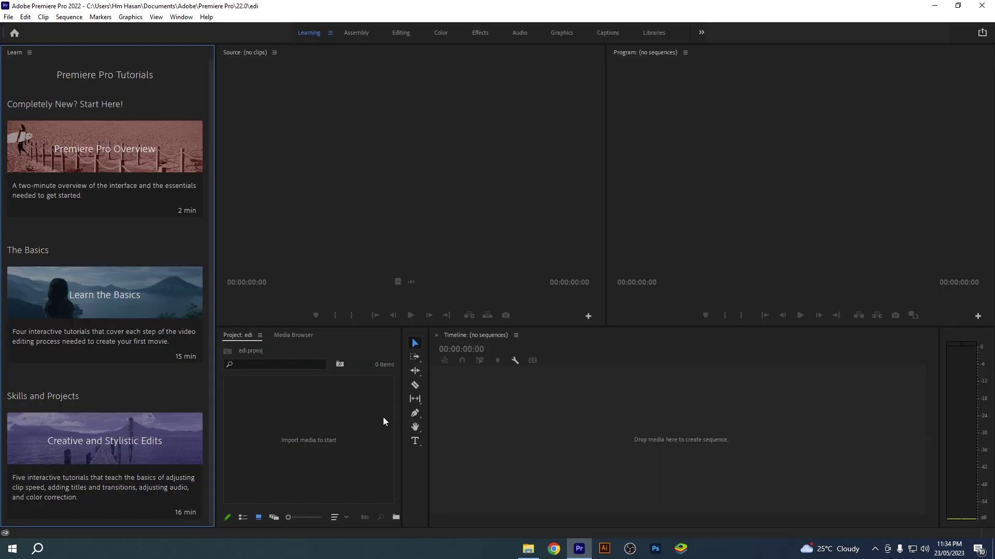
left_click(28, 52)
left_click(44, 58)
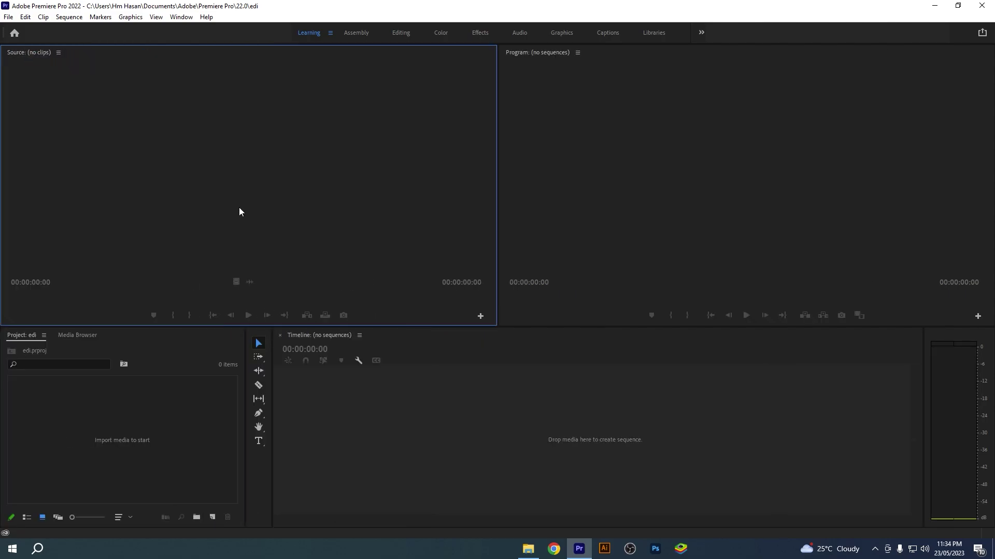
- Import Desktop 2023.05.23 - 05.11.06.02.mp4 from the Videos folder into the edi project
double_click(147, 430)
left_click(44, 158)
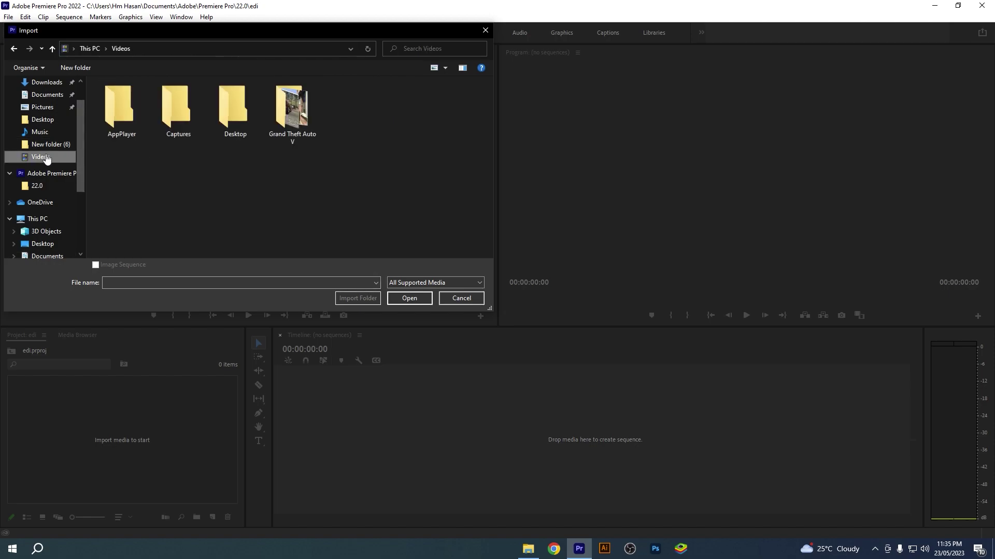
double_click(287, 111)
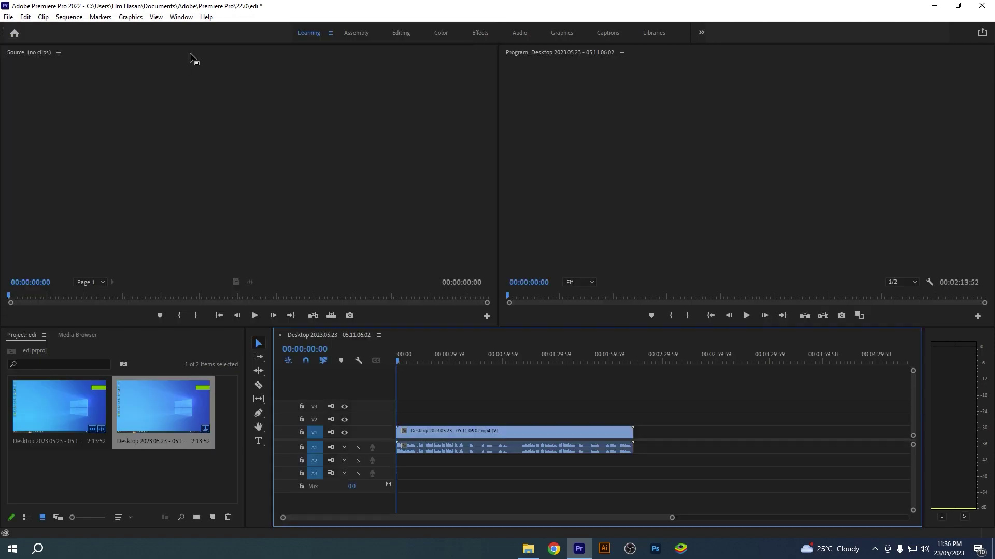
left_click(181, 19)
mouse_move(228, 47)
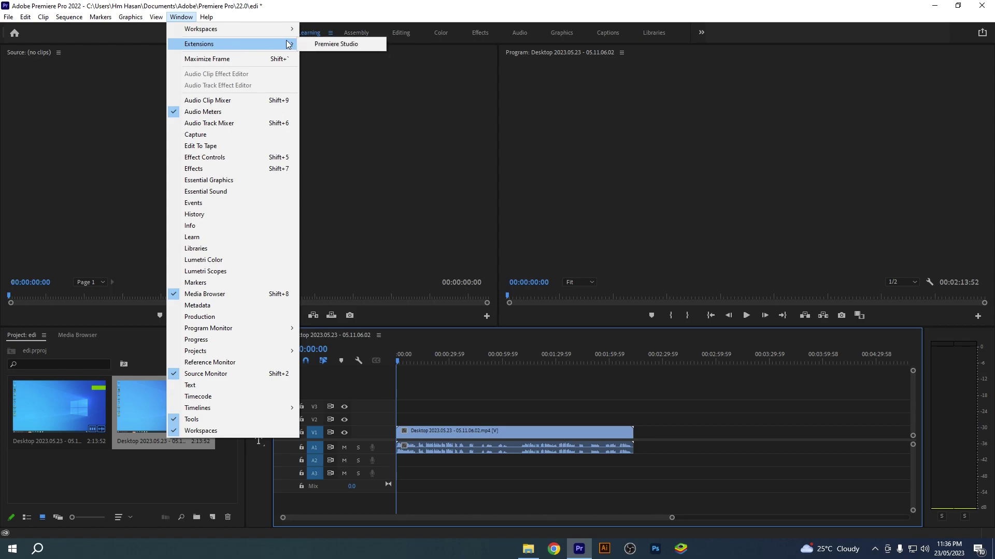
- Open the Premiere Studio extension panel and dock it as a tab beside the Source monitor
left_click(348, 46)
left_click_drag(164, 62, 293, 61)
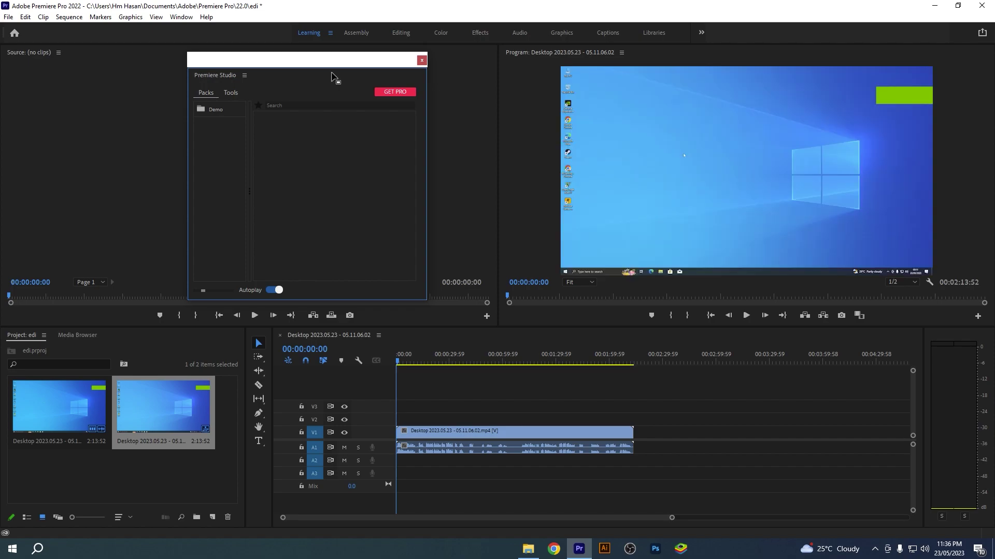
left_click_drag(328, 72, 184, 59)
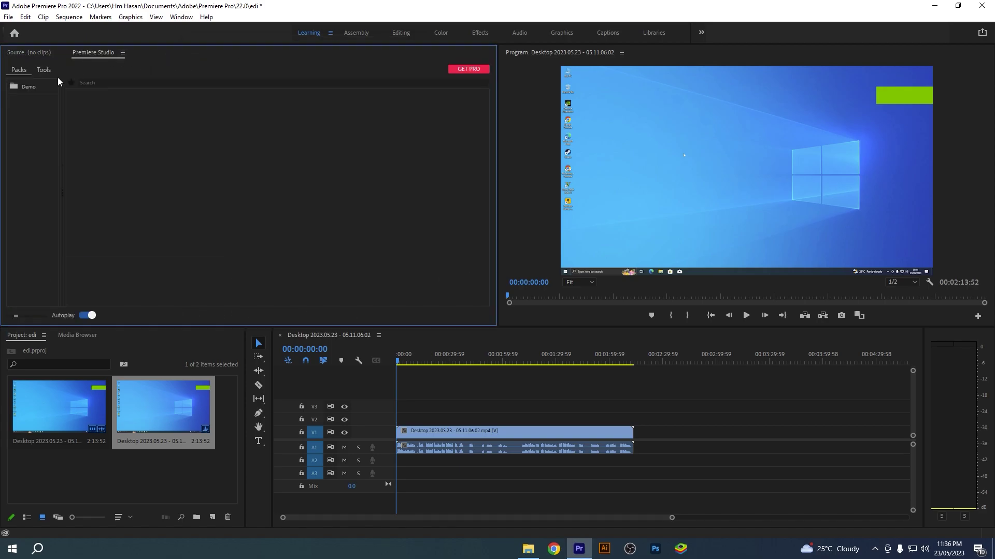
- Expand the Demo folder and view its Graphics & Effects, Color Presets, then Sound FX packs
left_click(28, 88)
left_click(36, 131)
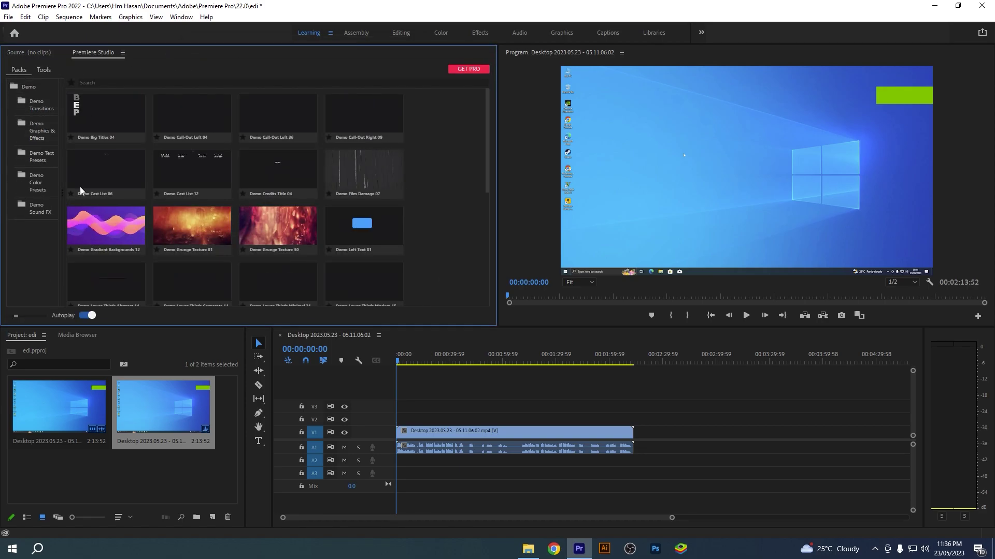
left_click(36, 184)
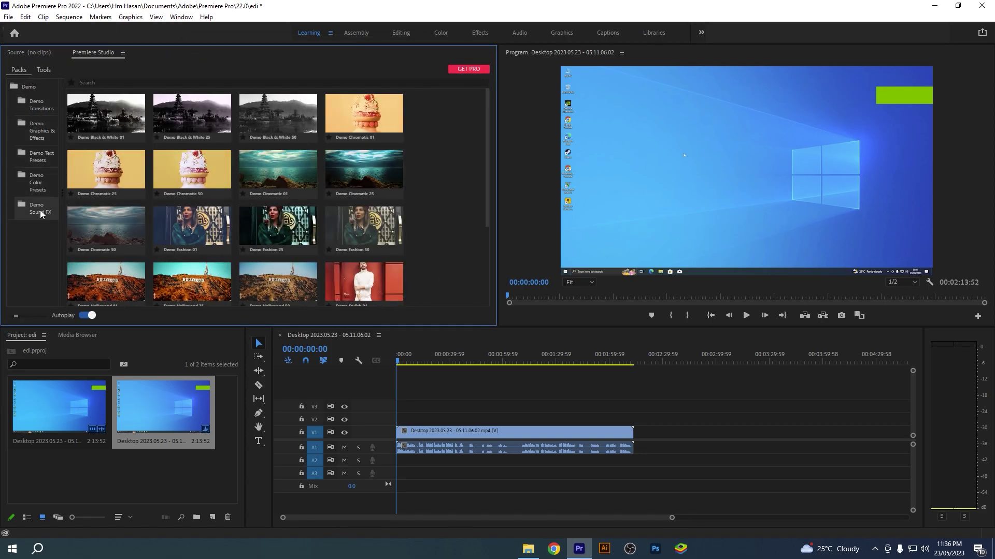
left_click(37, 208)
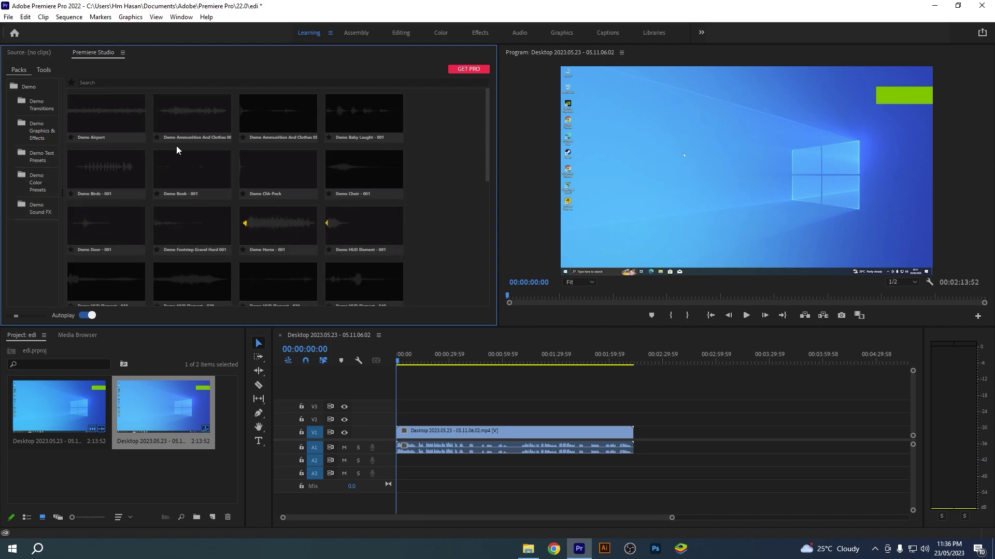